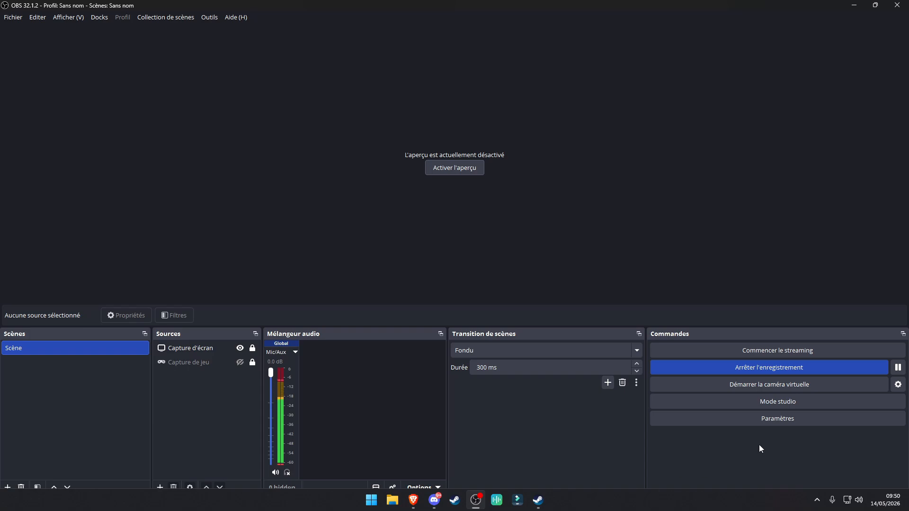
Step: Switch to Brave's settings and review the Apparence options, including the address bar suggestions, tabs and sidebar sections
left_click(414, 500)
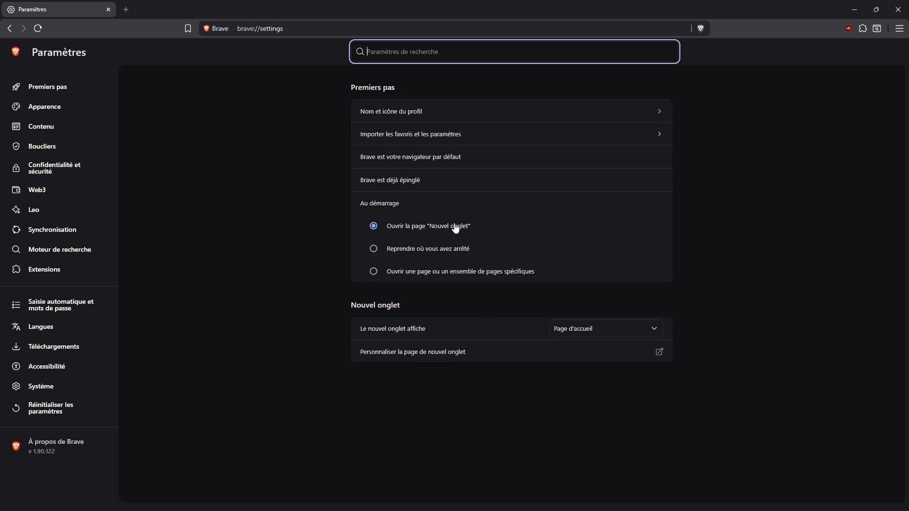
left_click(54, 93)
left_click(54, 114)
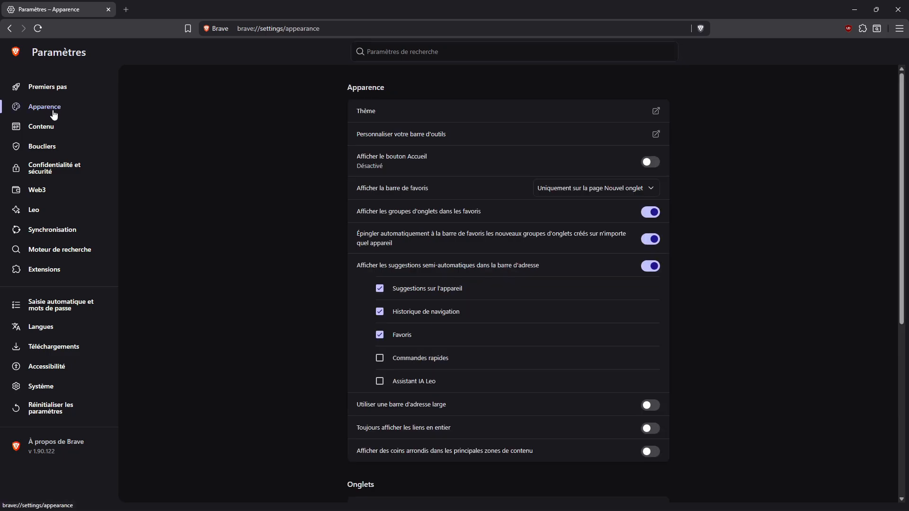
scroll(133, 178, "down", 2)
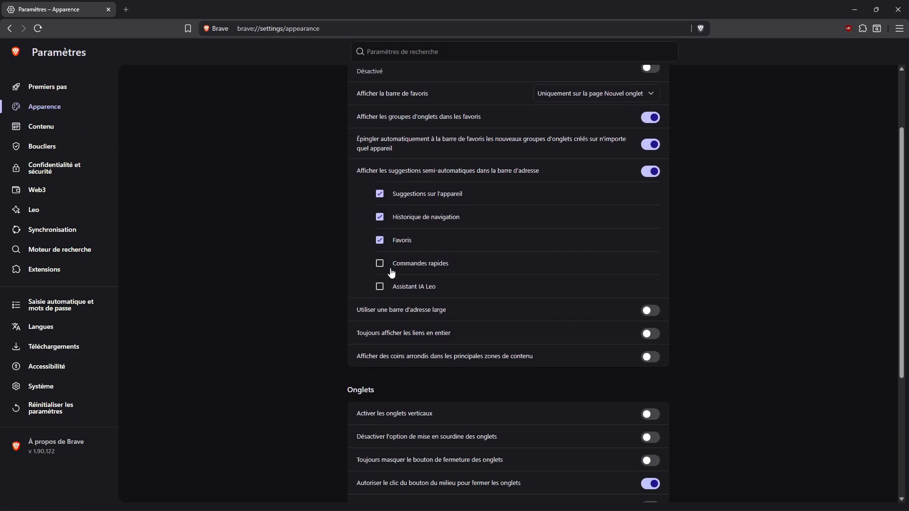
scroll(405, 267, "down", 2)
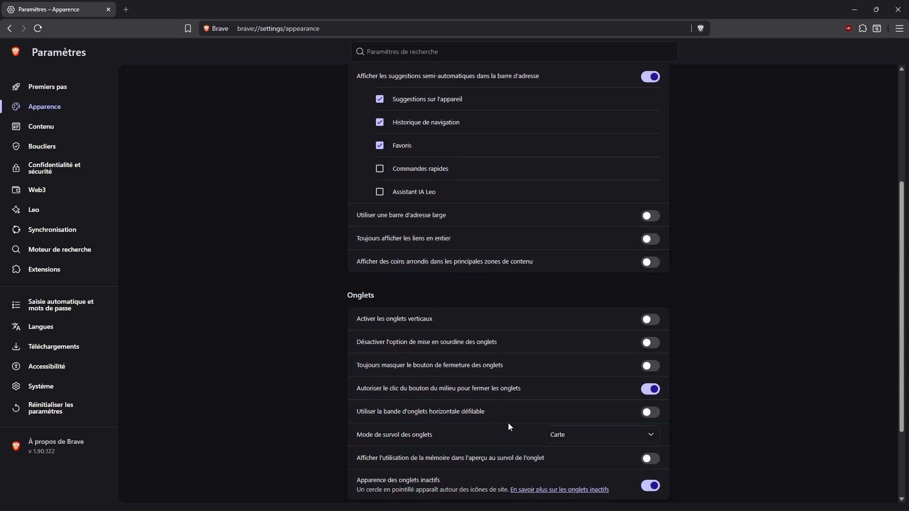
scroll(507, 423, "down", 3)
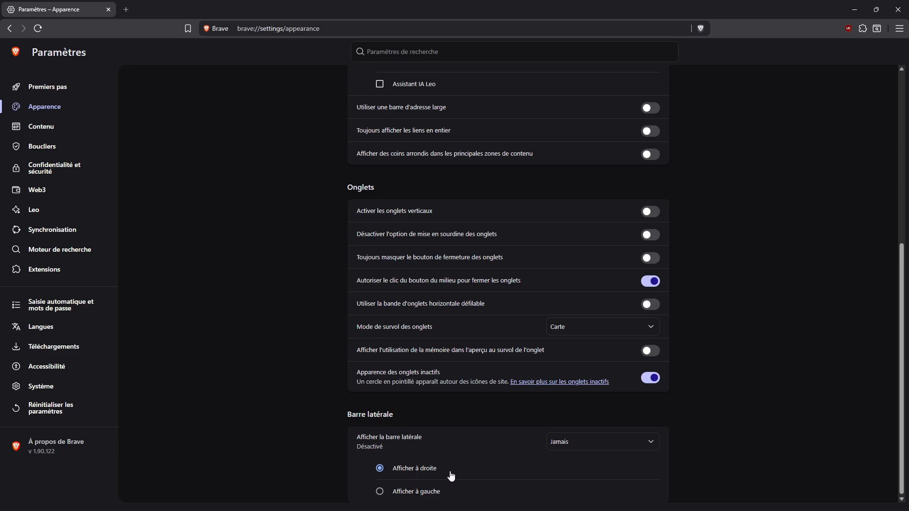
scroll(174, 171, "up", 5)
scroll(213, 141, "down", 5)
Step: Review the Contenu settings and the Boucliers settings for trackers, HTTPS, fingerprinting, cookies and social media blocking
left_click(46, 129)
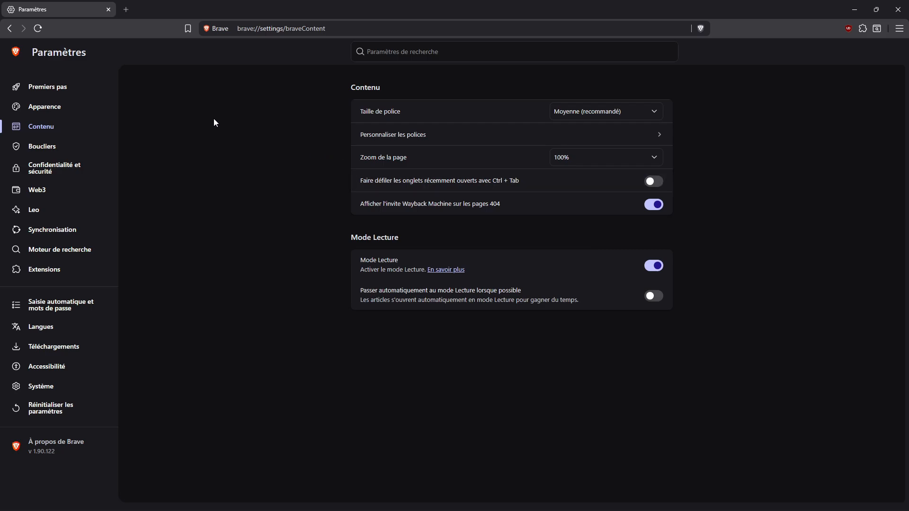
left_click(42, 146)
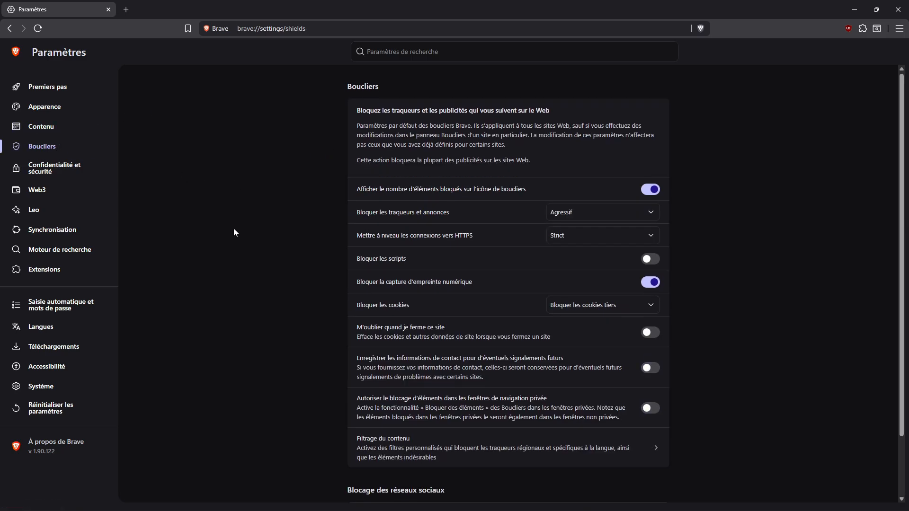
scroll(237, 227, "down", 1)
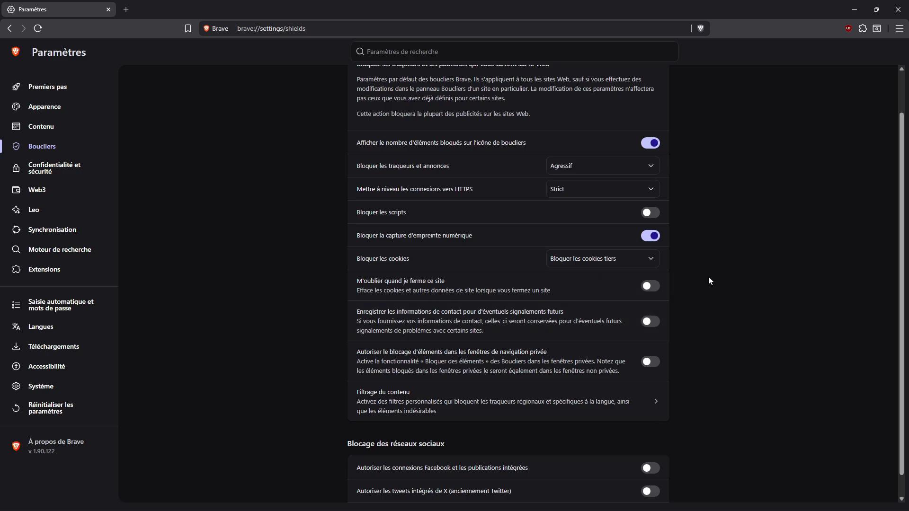
scroll(463, 258, "down", 1)
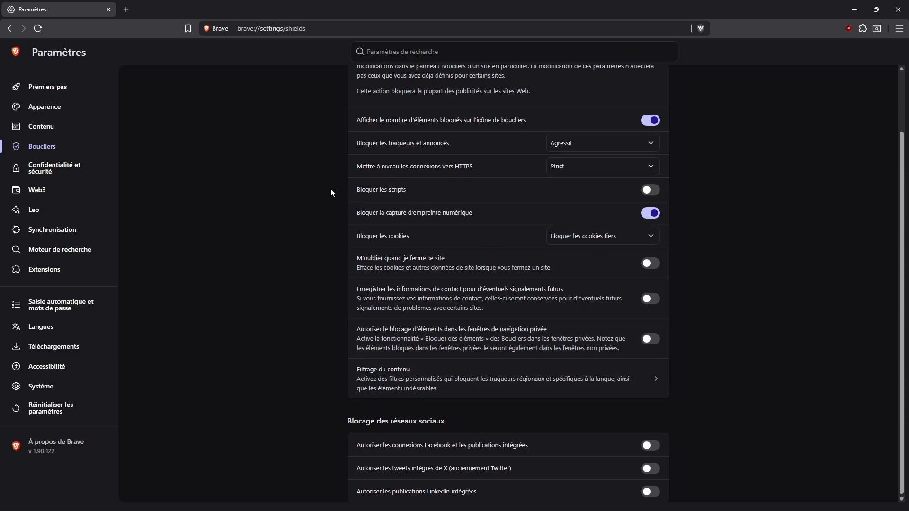
Step: Examine the Confidentialité et sécurité settings, including the WebRTC policy, redirects, Tor windows and collected data
left_click(47, 169)
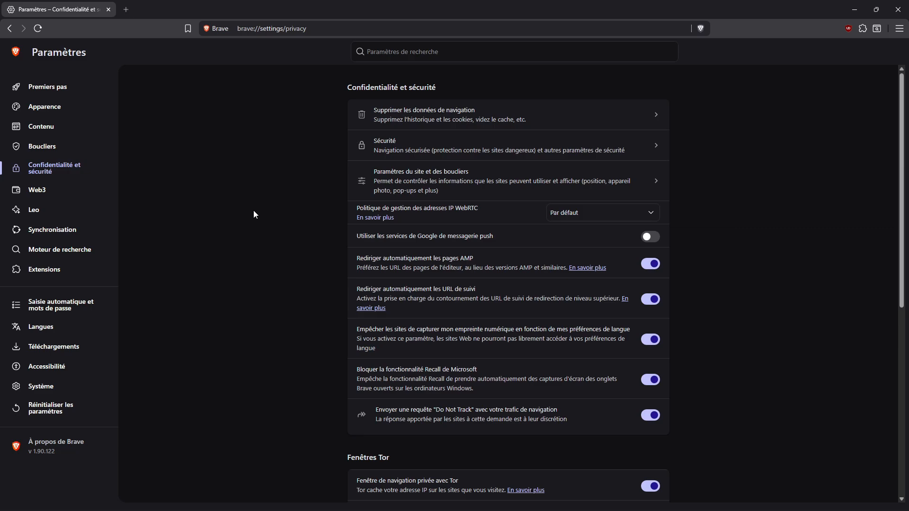
scroll(309, 254, "down", 2)
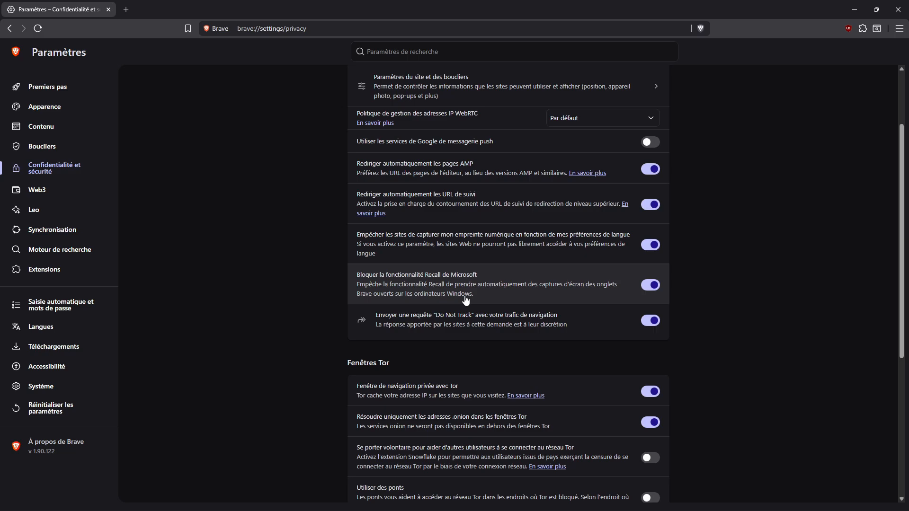
scroll(282, 209, "down", 3)
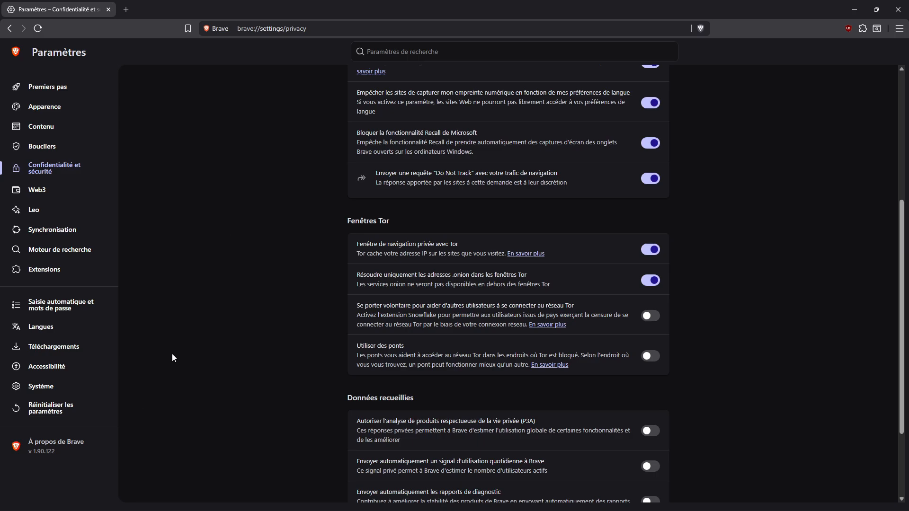
scroll(215, 357, "down", 3)
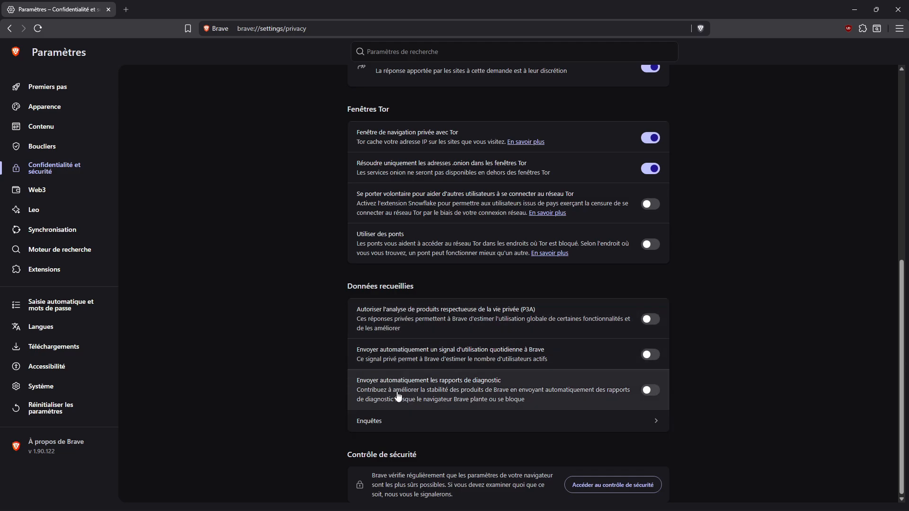
scroll(109, 207, "up", 3)
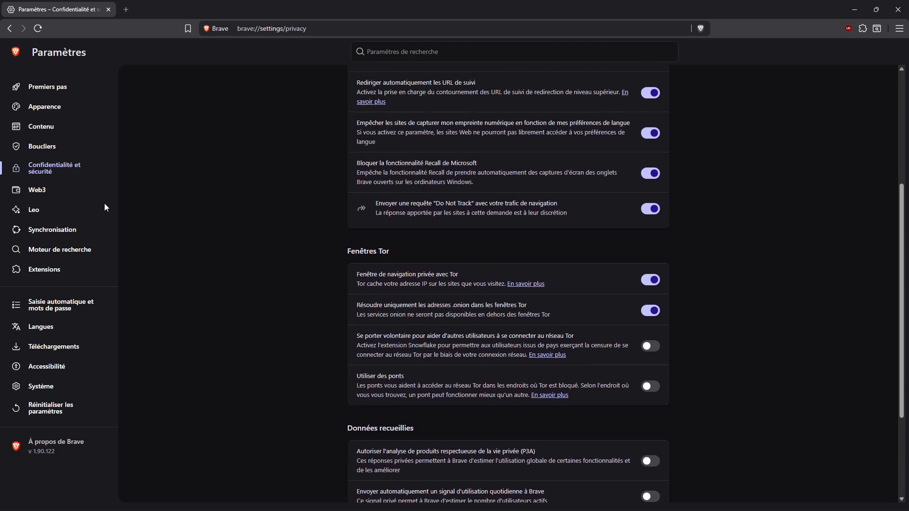
Step: Review the Web3 wallet settings and the Leo AI settings, including personalisation and custom models
left_click(37, 190)
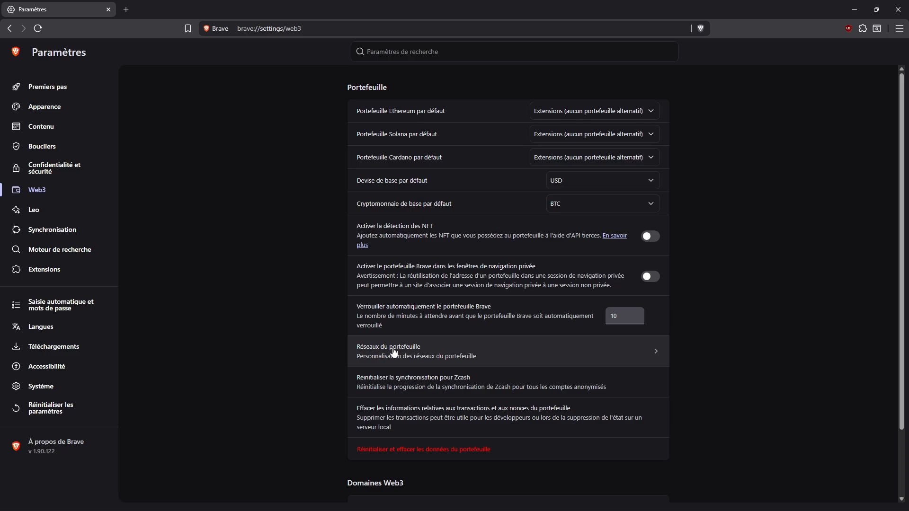
left_click(39, 214)
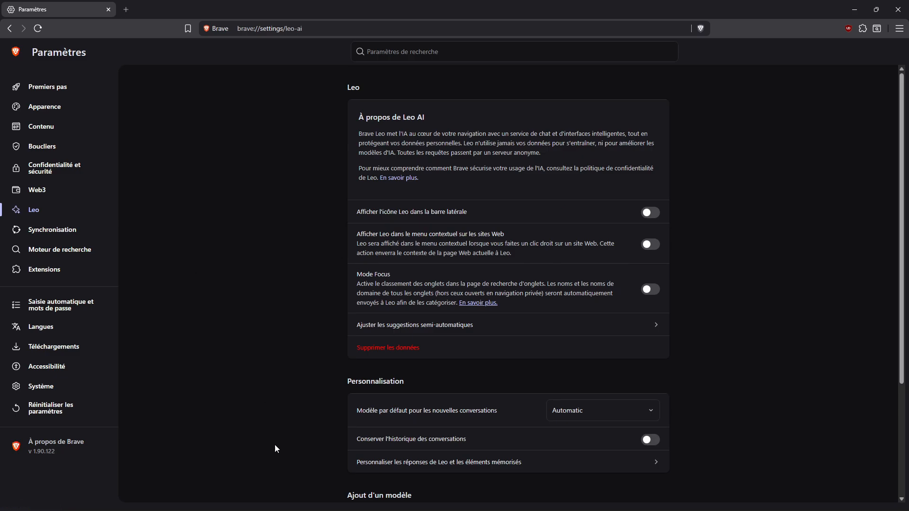
scroll(275, 445, "down", 1)
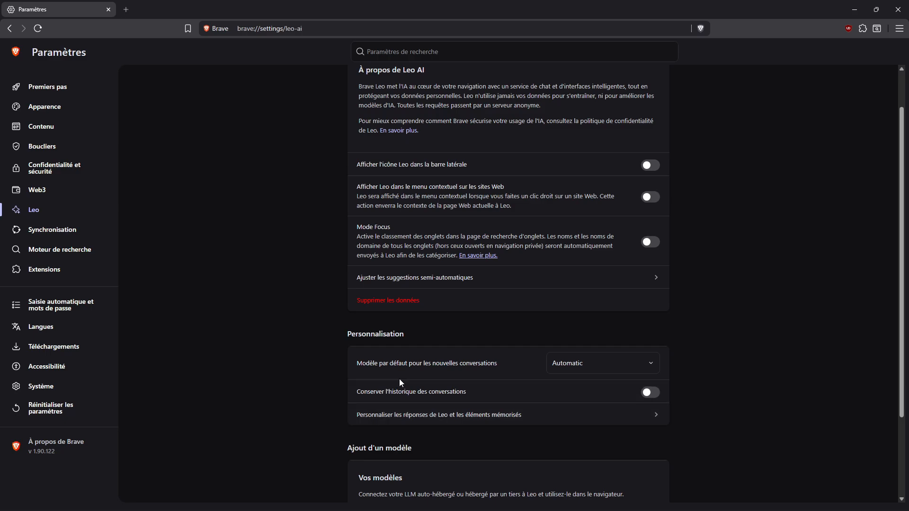
scroll(378, 400, "down", 2)
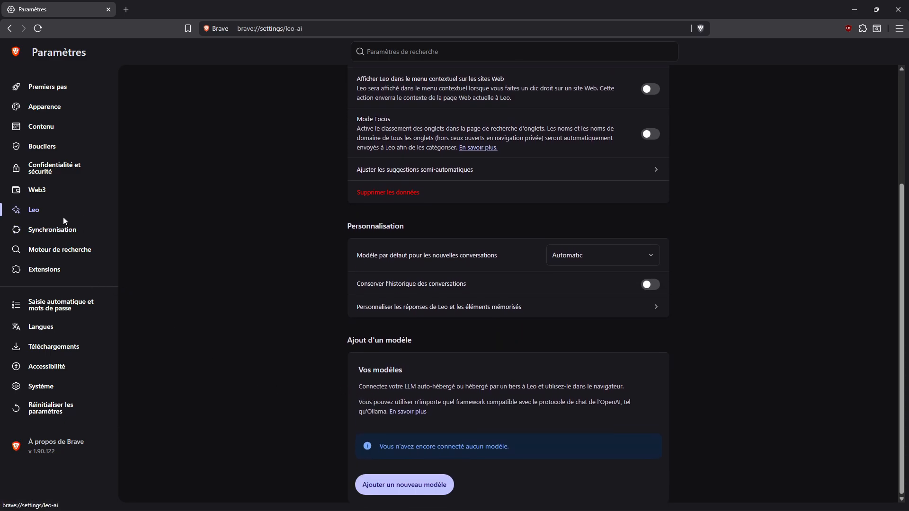
Step: Check the Synchronisation settings and the search engines used for normal and private windows
left_click(82, 234)
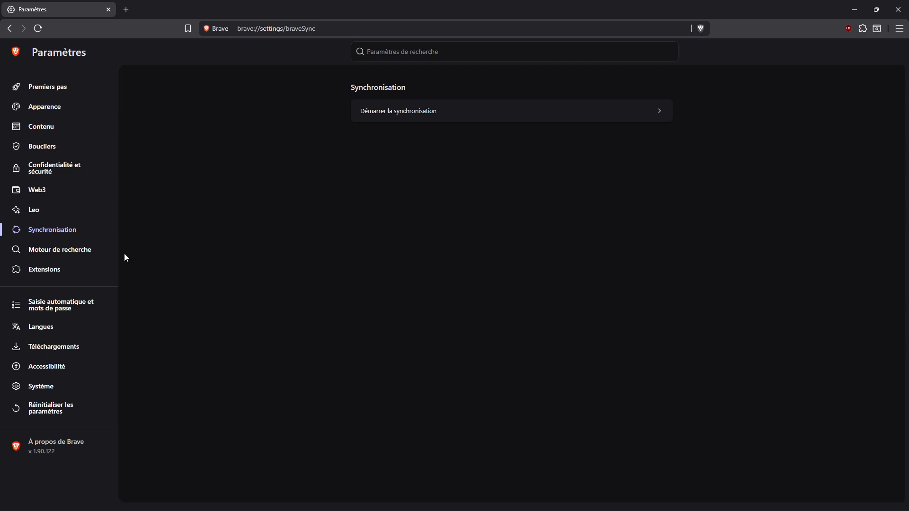
left_click(65, 252)
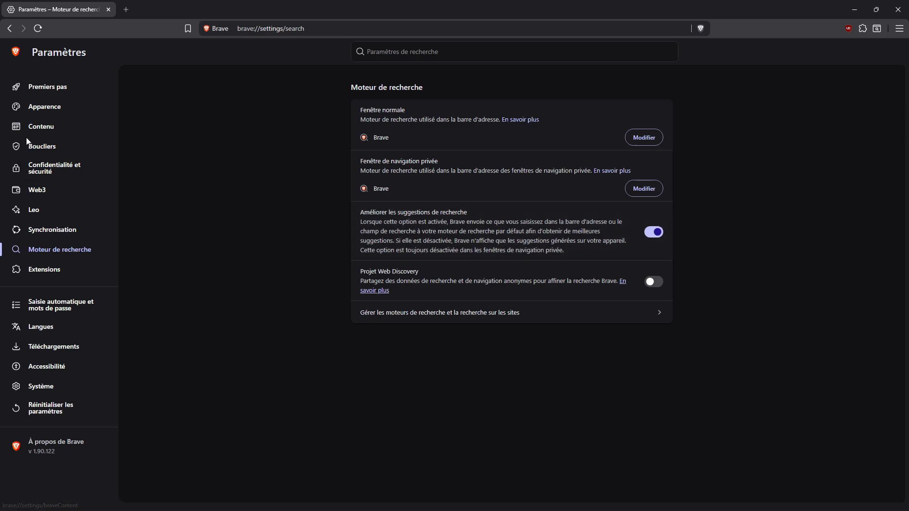
Step: Review the Extensions settings and open the list of Manifest V2 extensions hosted by Brave
left_click(43, 273)
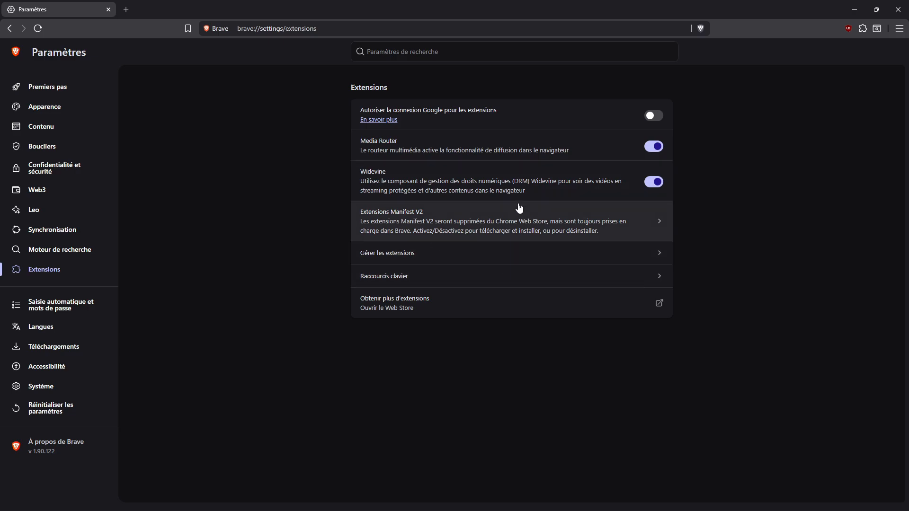
left_click(567, 227)
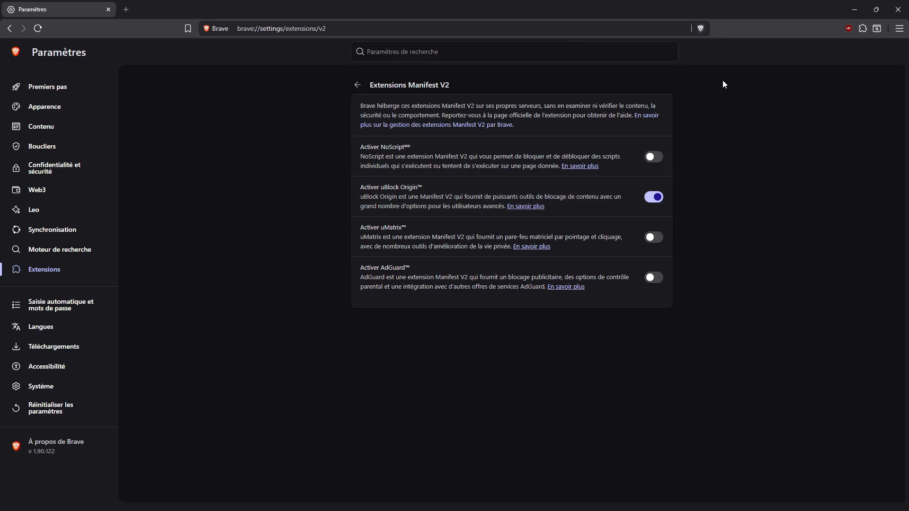
Step: Open the uBlock Origin dashboard and highlight the custom filter twitch.tv##+js(twitch-videoad)
left_click(849, 29)
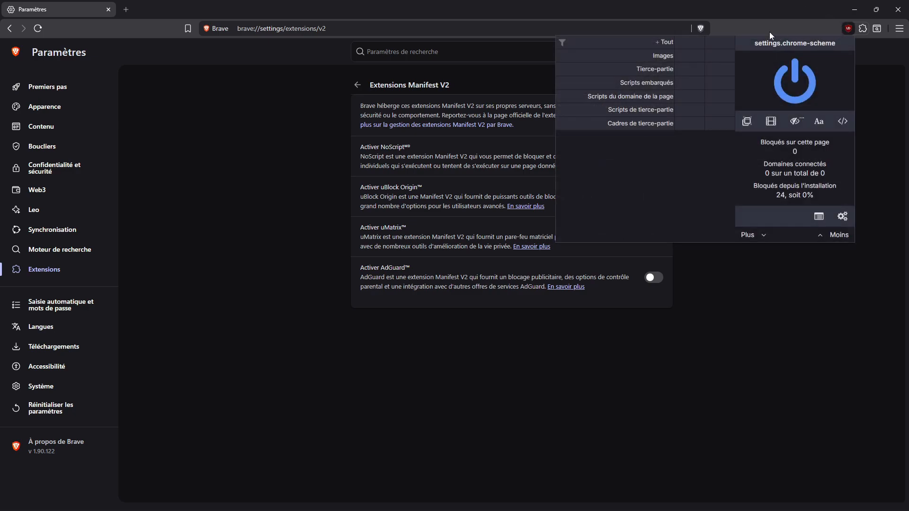
left_click(842, 216)
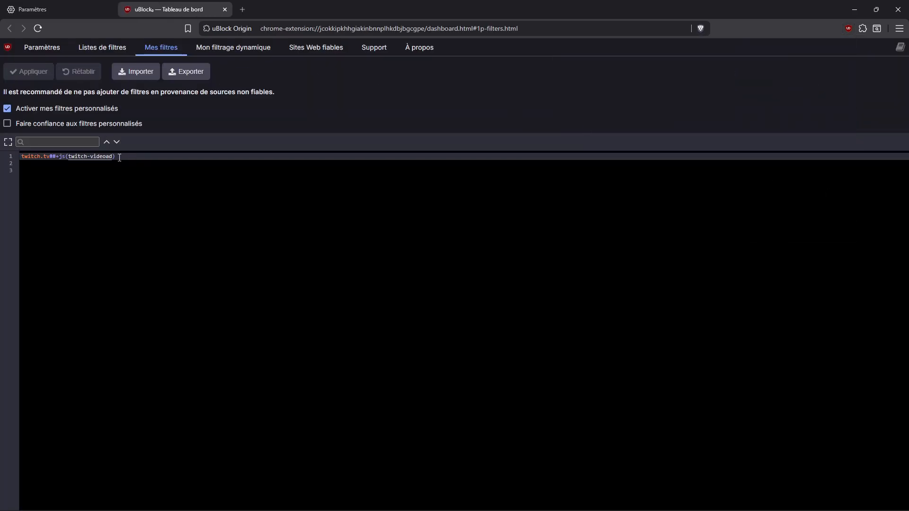
left_click_drag(120, 157, 2, 161)
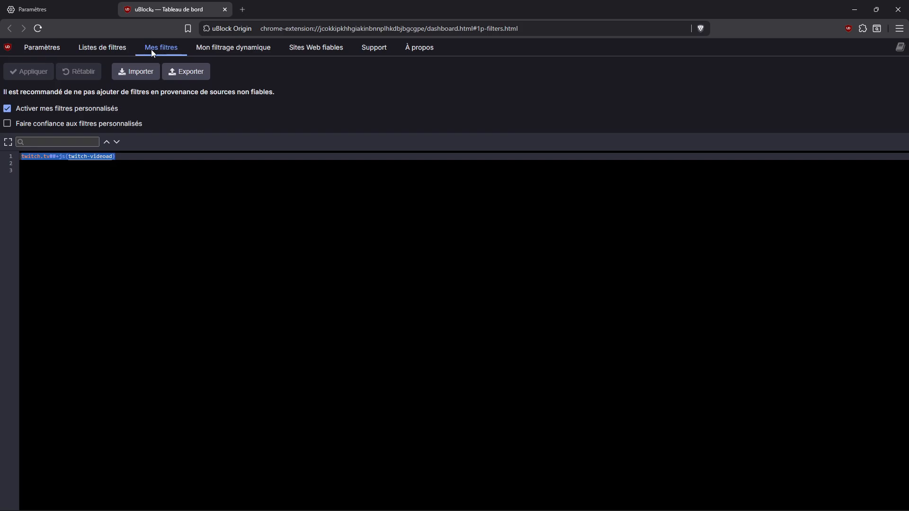
Step: View uBlock Origin's advanced user settings, including the userResourcesLocation entry, and return to its dashboard
left_click(51, 49)
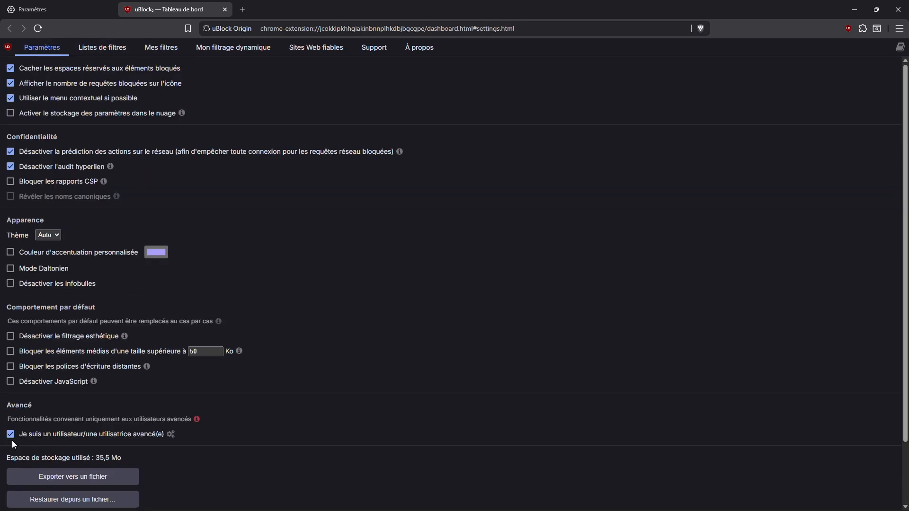
left_click(171, 434)
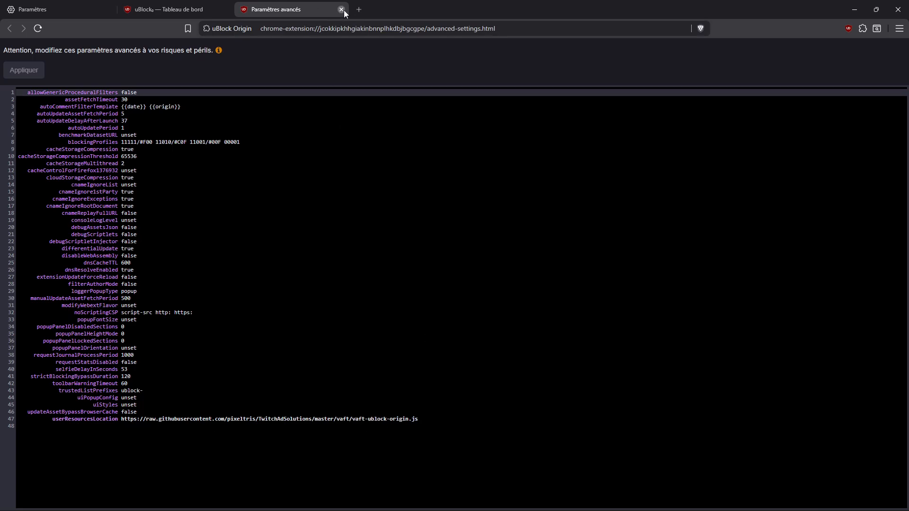
left_click(163, 9)
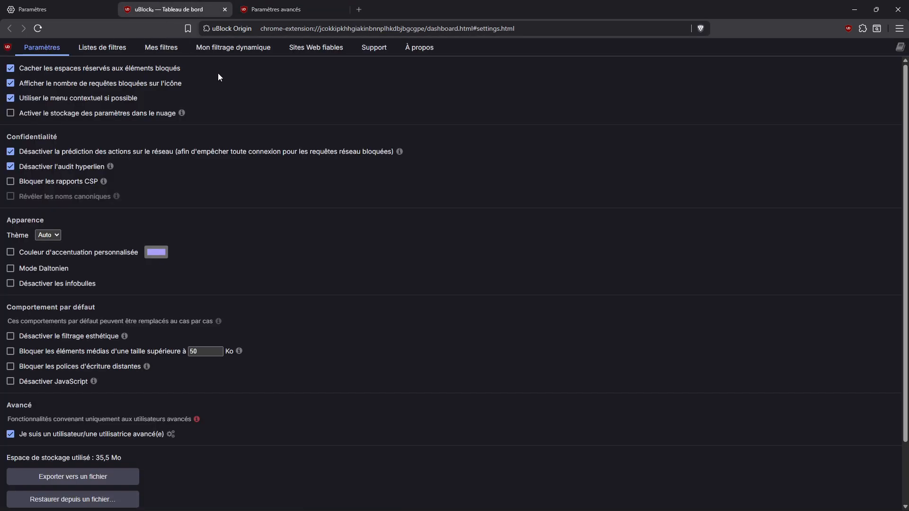
Step: Look at the custom filters in uBlock Origin again and close both of its tabs
left_click(164, 48)
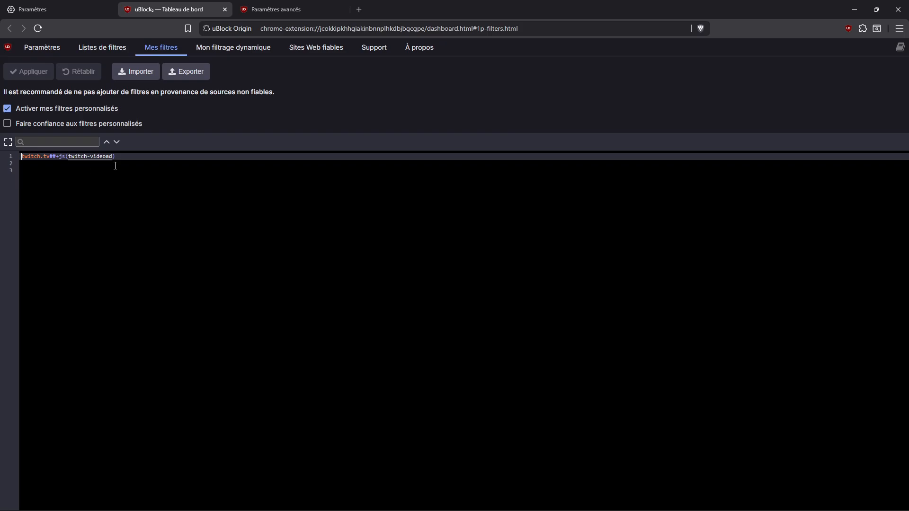
left_click(225, 10)
left_click(224, 10)
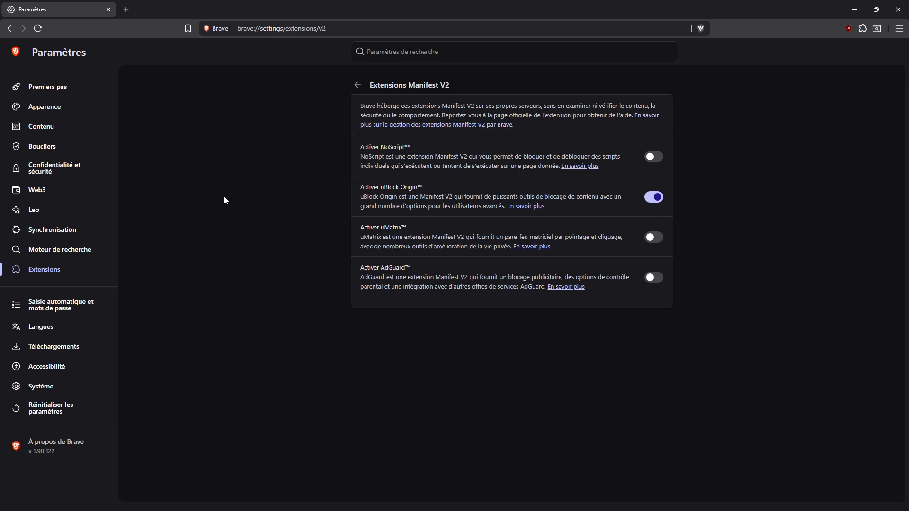
Step: Examine the autofill settings for payment methods and for addresses
left_click(52, 305)
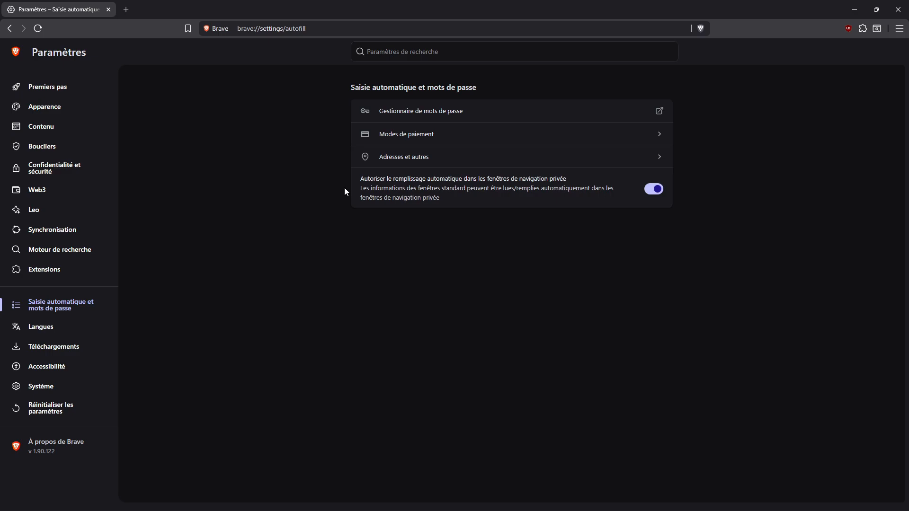
left_click(431, 135)
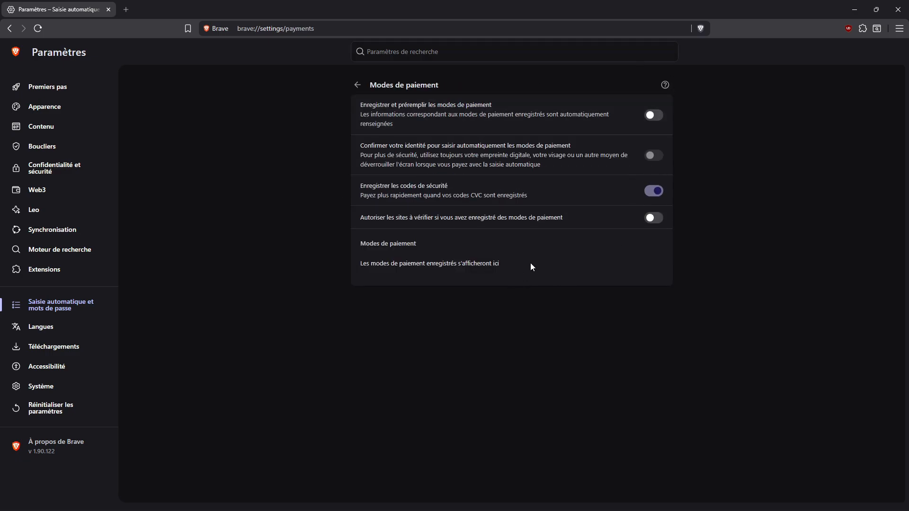
left_click(357, 85)
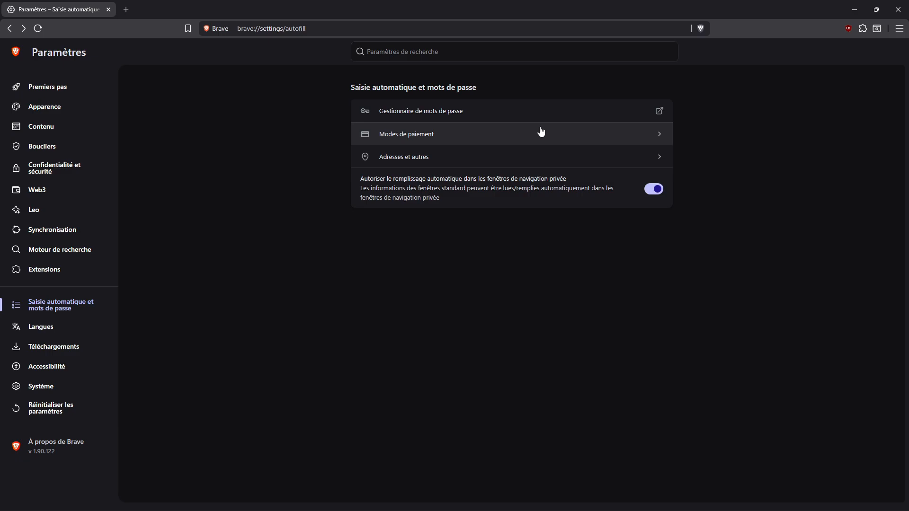
left_click(407, 157)
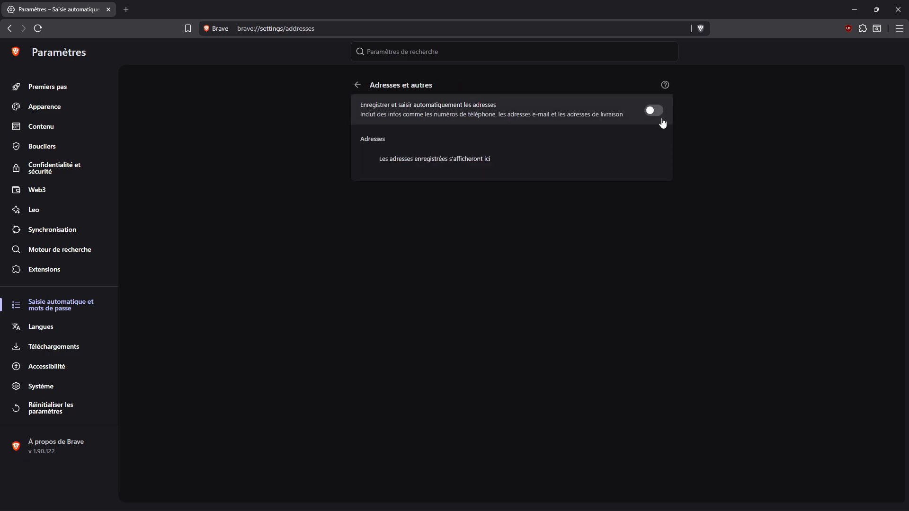
left_click(358, 85)
Step: Examine the language settings, including preferred languages, the spell checker and Brave Translate
left_click(50, 328)
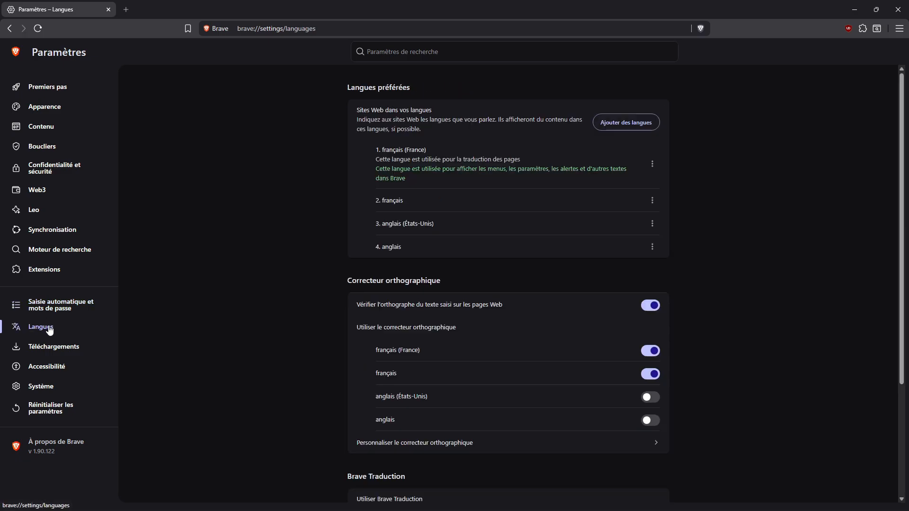
scroll(292, 269, "down", 1)
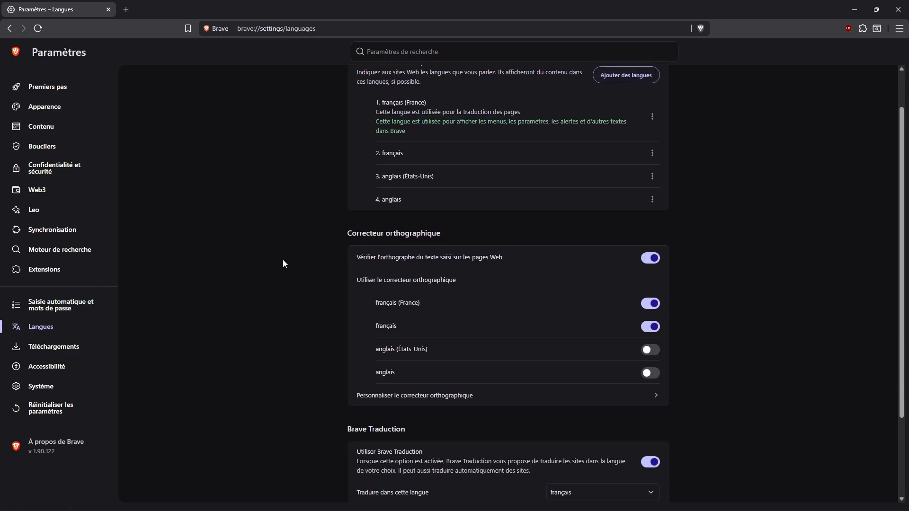
scroll(335, 208, "down", 2)
scroll(341, 161, "up", 3)
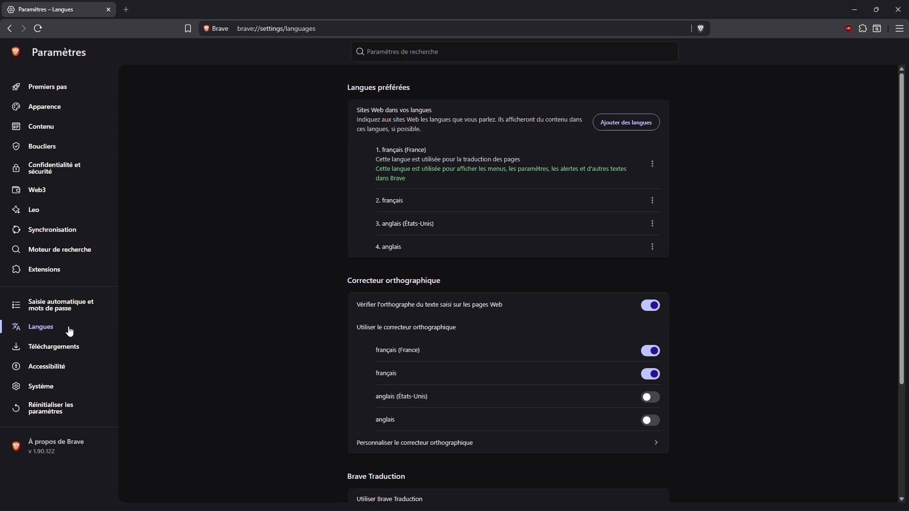
Step: Review the download settings and the accessibility settings
left_click(66, 347)
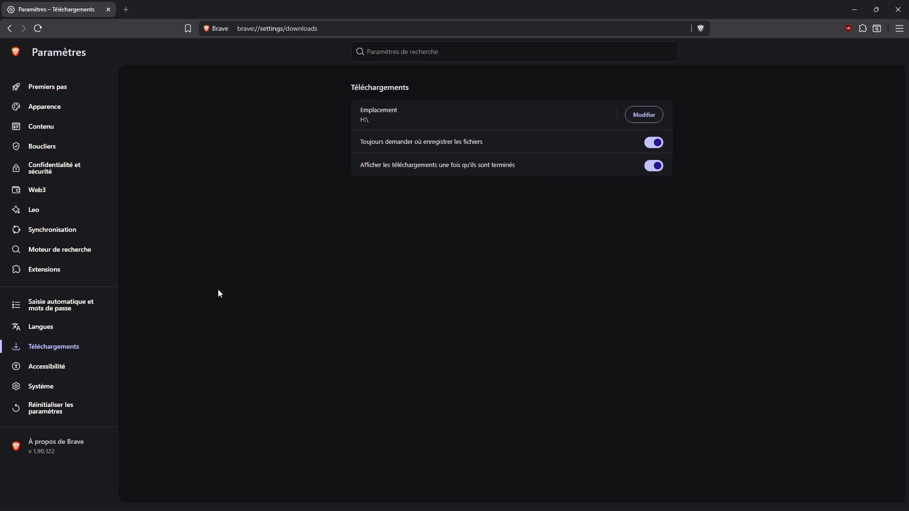
left_click(61, 368)
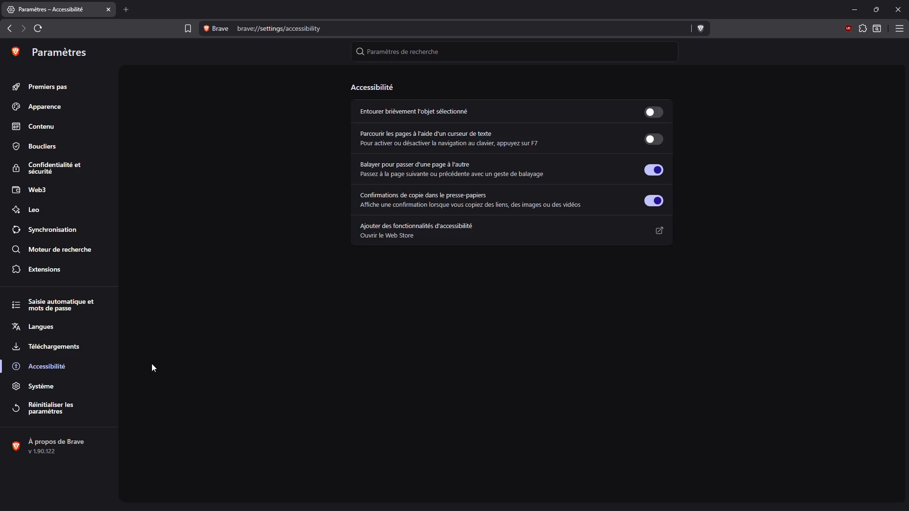
Step: Examine the system settings, from background apps and graphics acceleration to the VPN and memory saver options
left_click(56, 388)
scroll(184, 284, "down", 1)
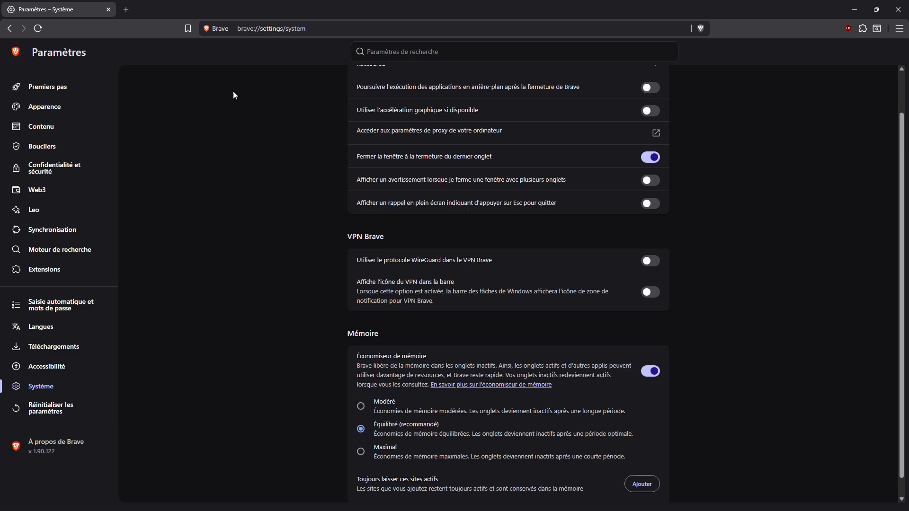
scroll(194, 245, "down", 1)
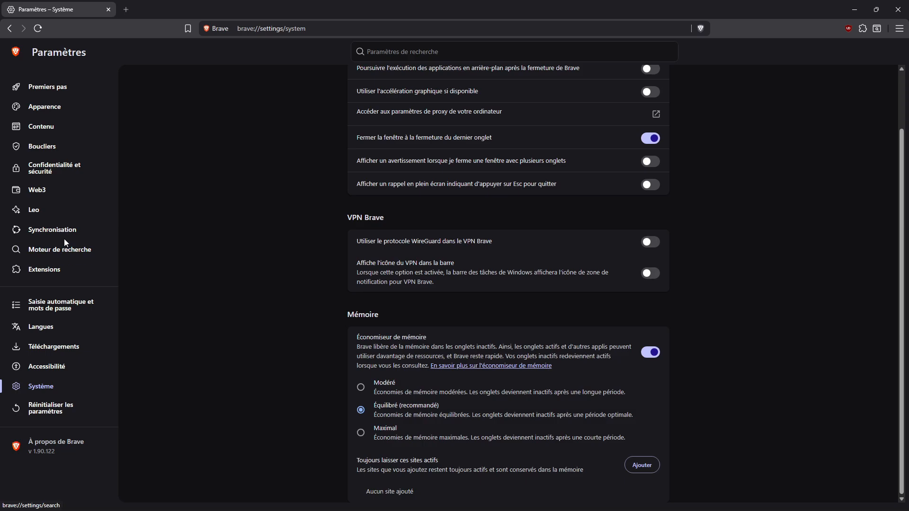
Step: View the extension settings and the list of installed extensions, and close that list
left_click(53, 269)
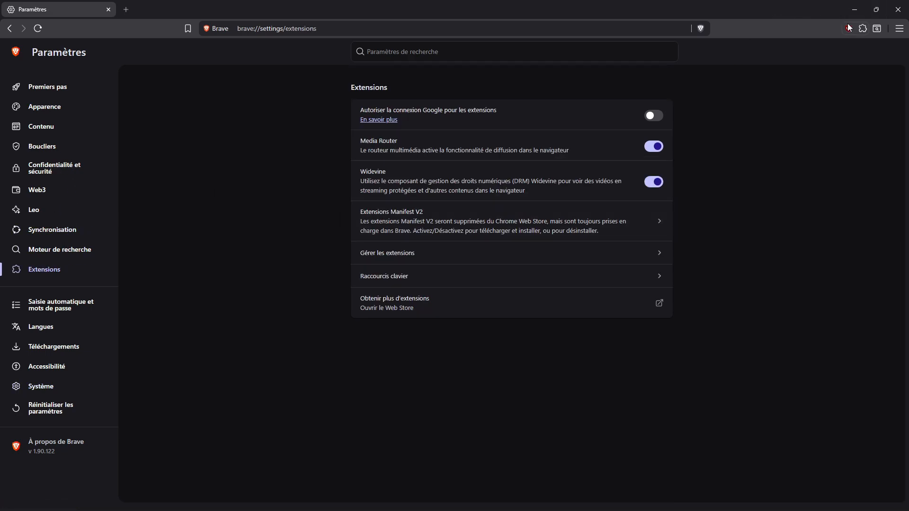
left_click(863, 29)
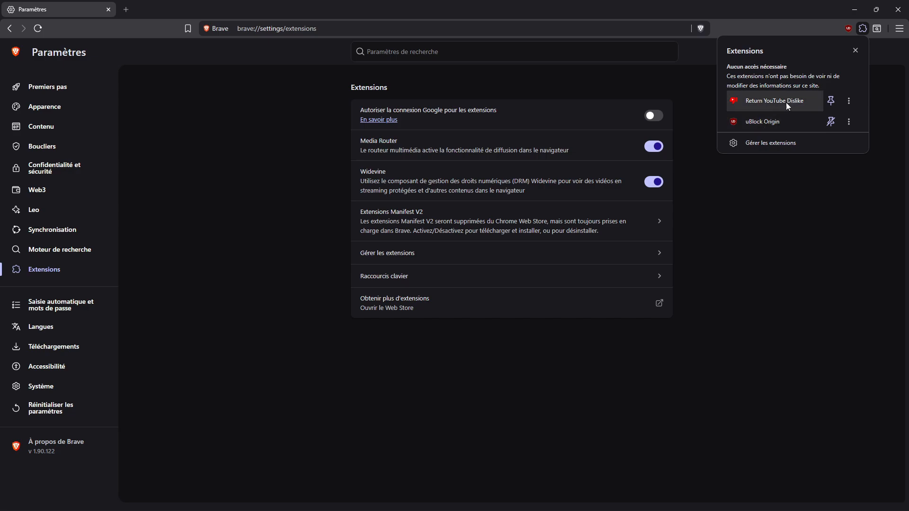
left_click(852, 50)
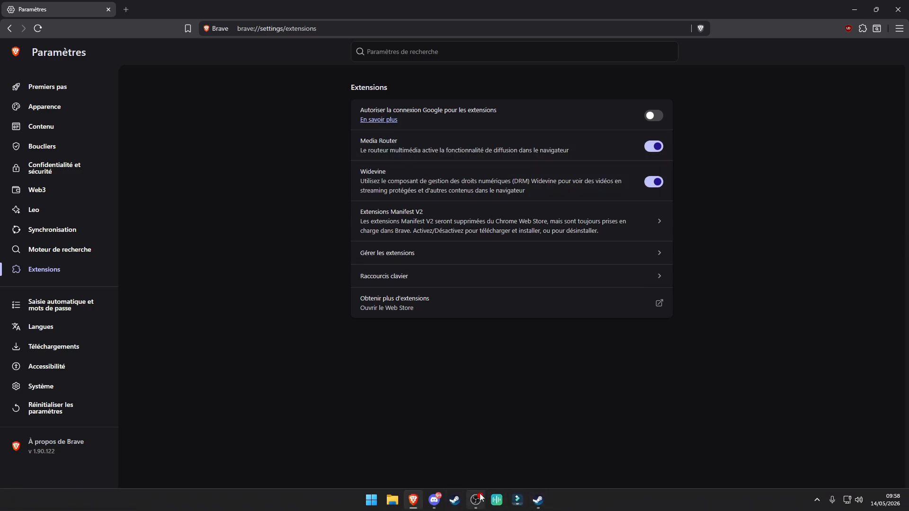
left_click(476, 500)
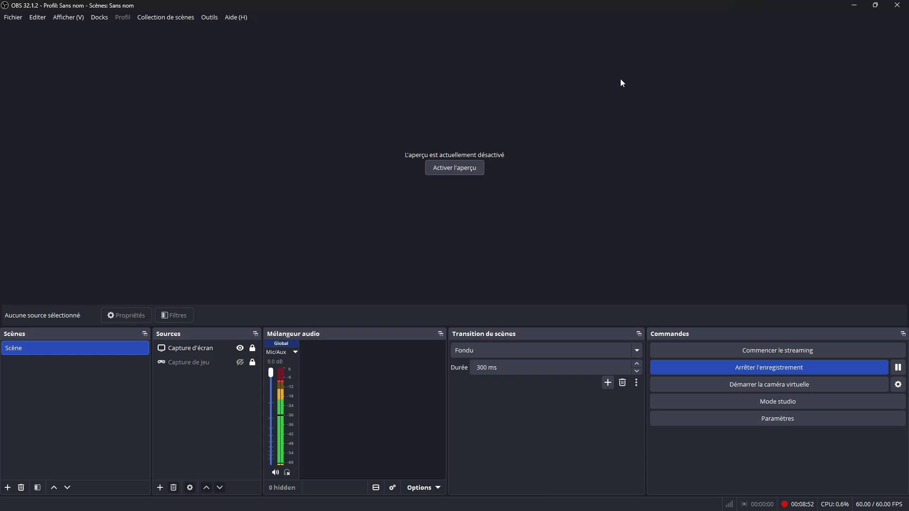